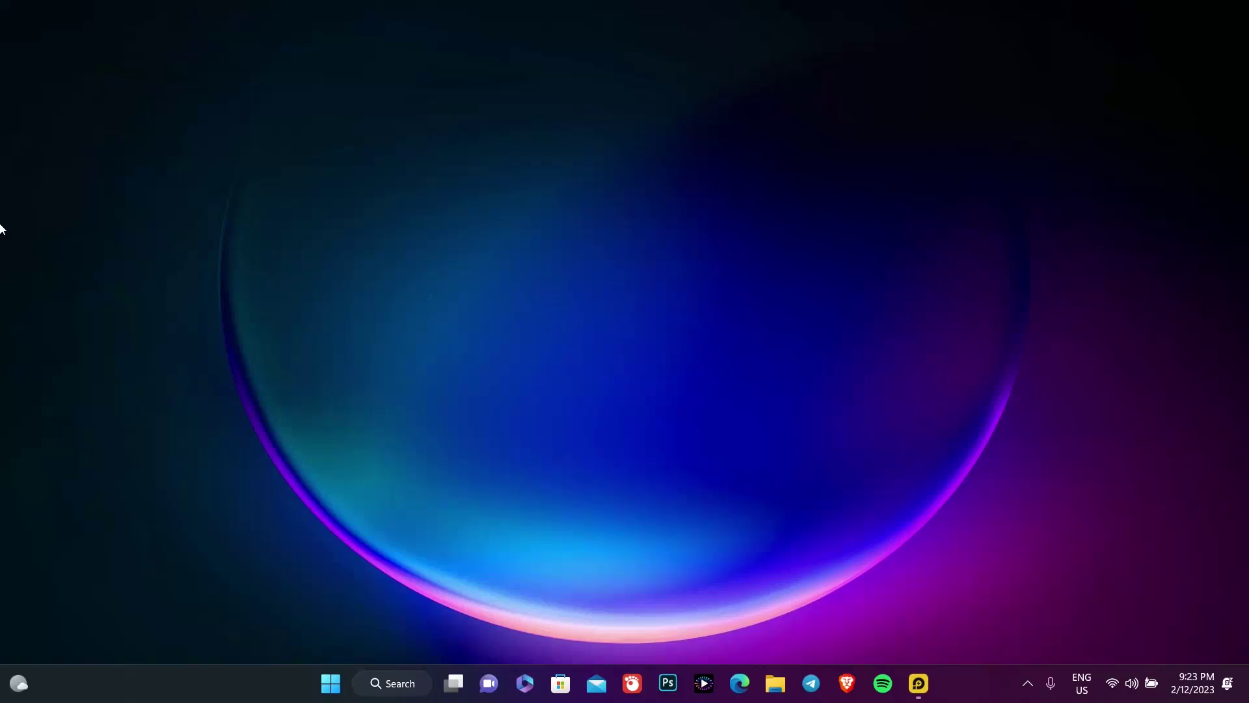
Search Start for 'ld' and open LDPlayer4's file location
key(super)
text(ld)
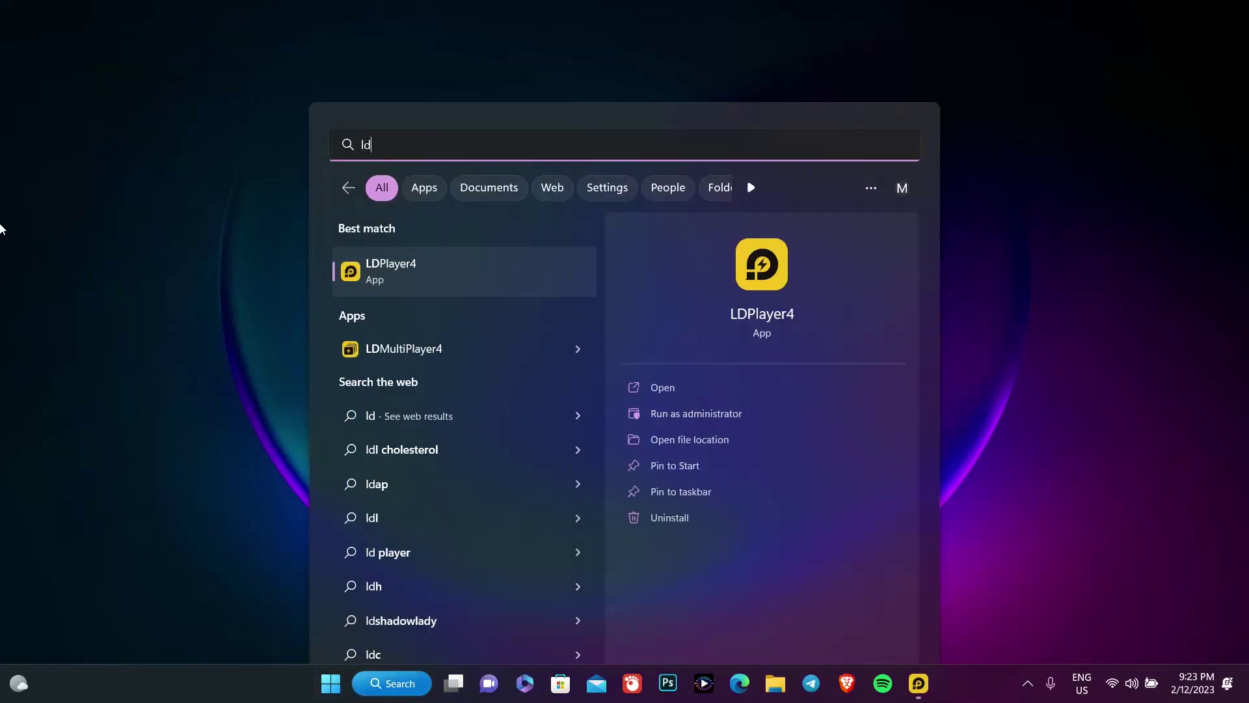
right_click(527, 267)
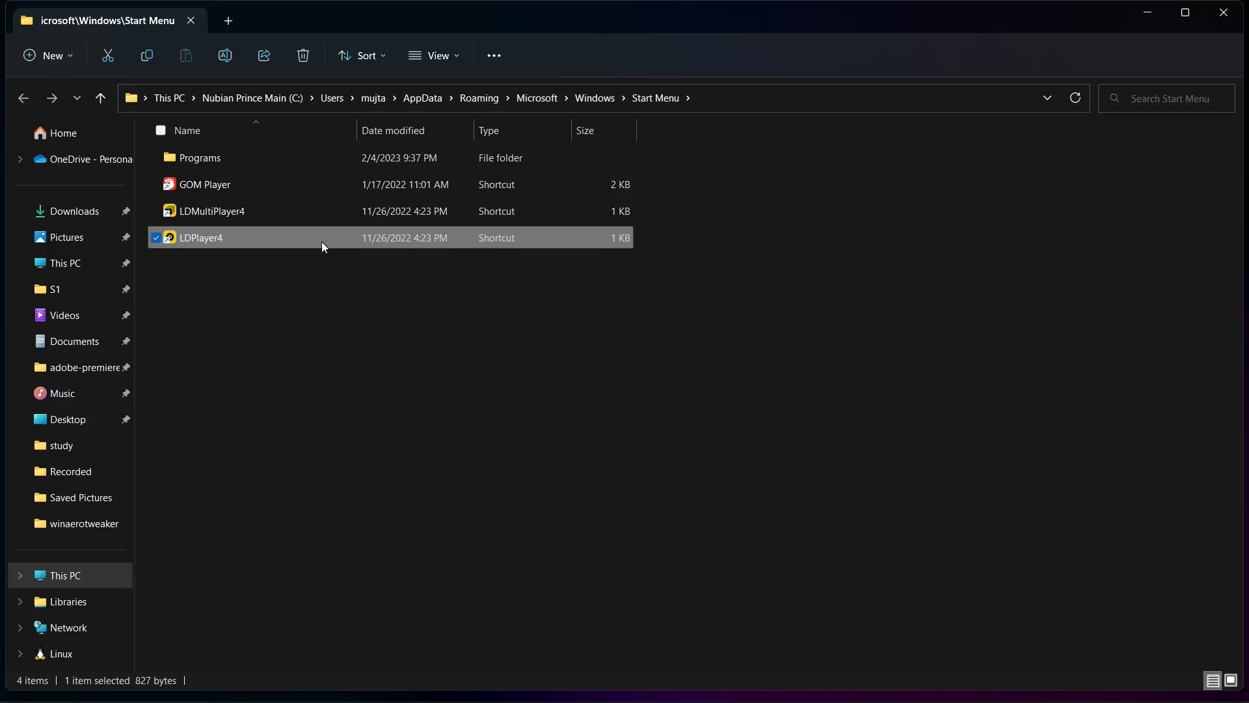
Set the LDPlayer4 shortcut to run in Windows 8 compatibility mode, then apply and save it
right_click(320, 241)
click(320, 241)
right_click(321, 240)
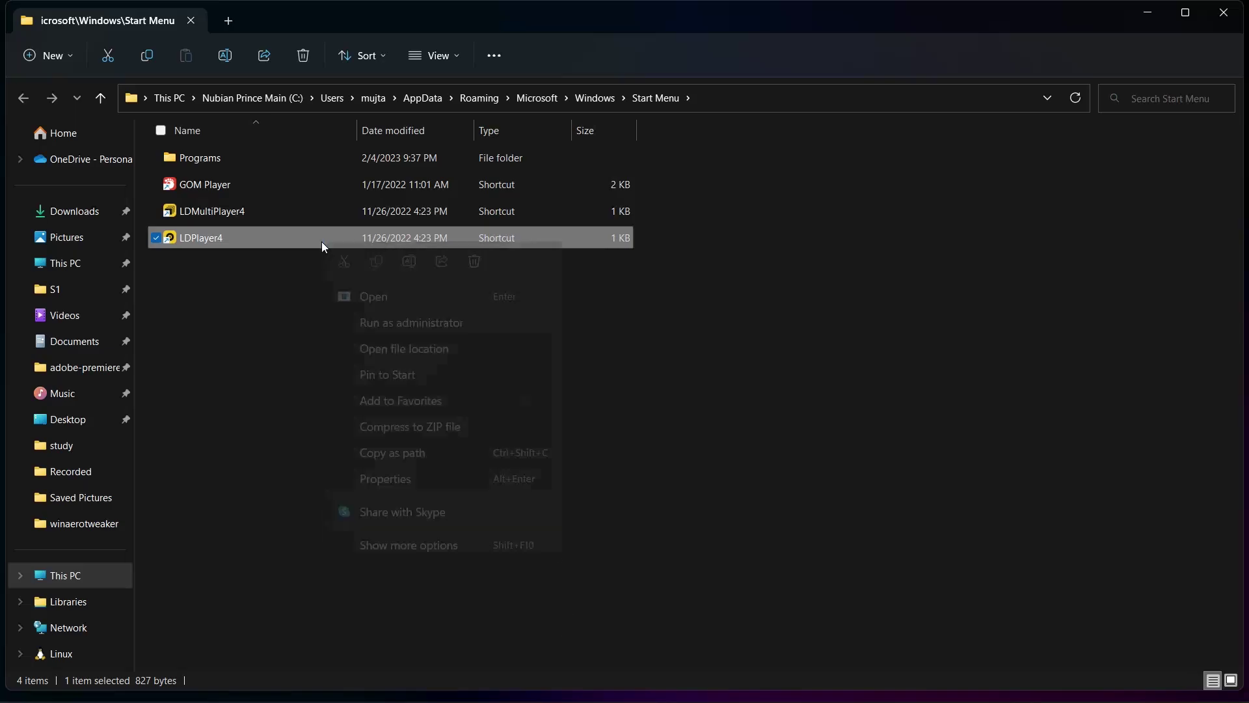
click(408, 480)
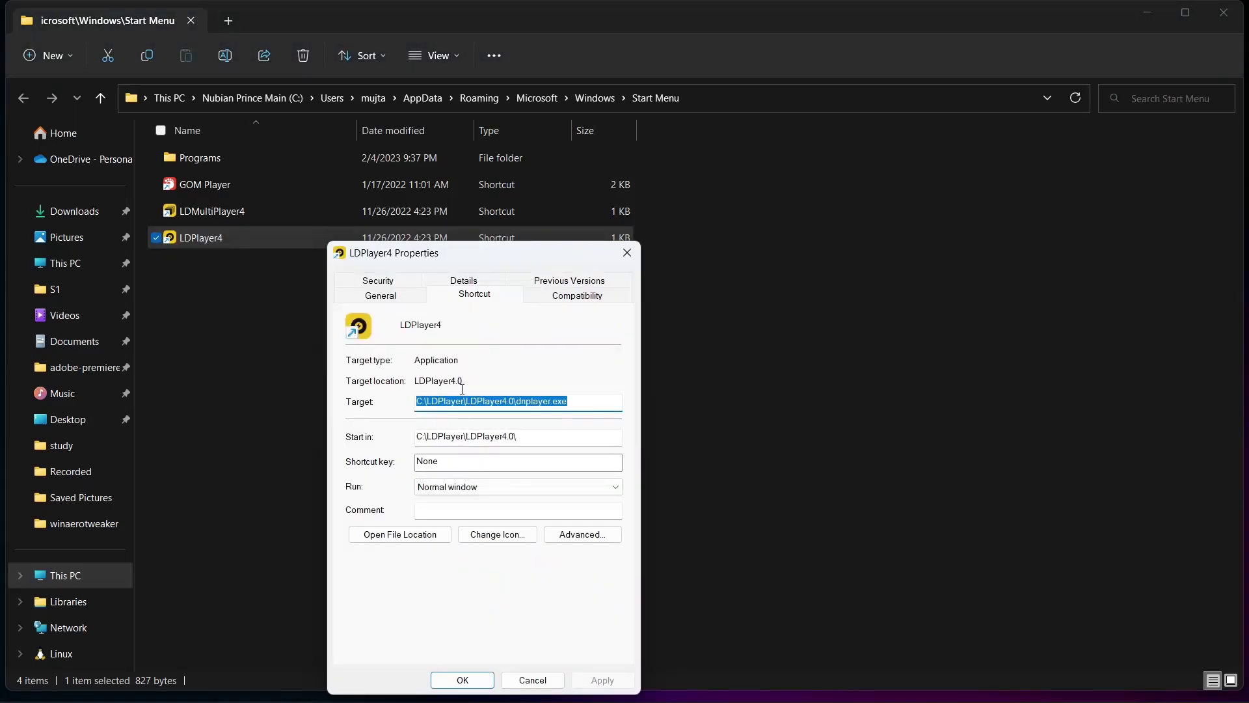
click(579, 298)
click(457, 567)
click(578, 296)
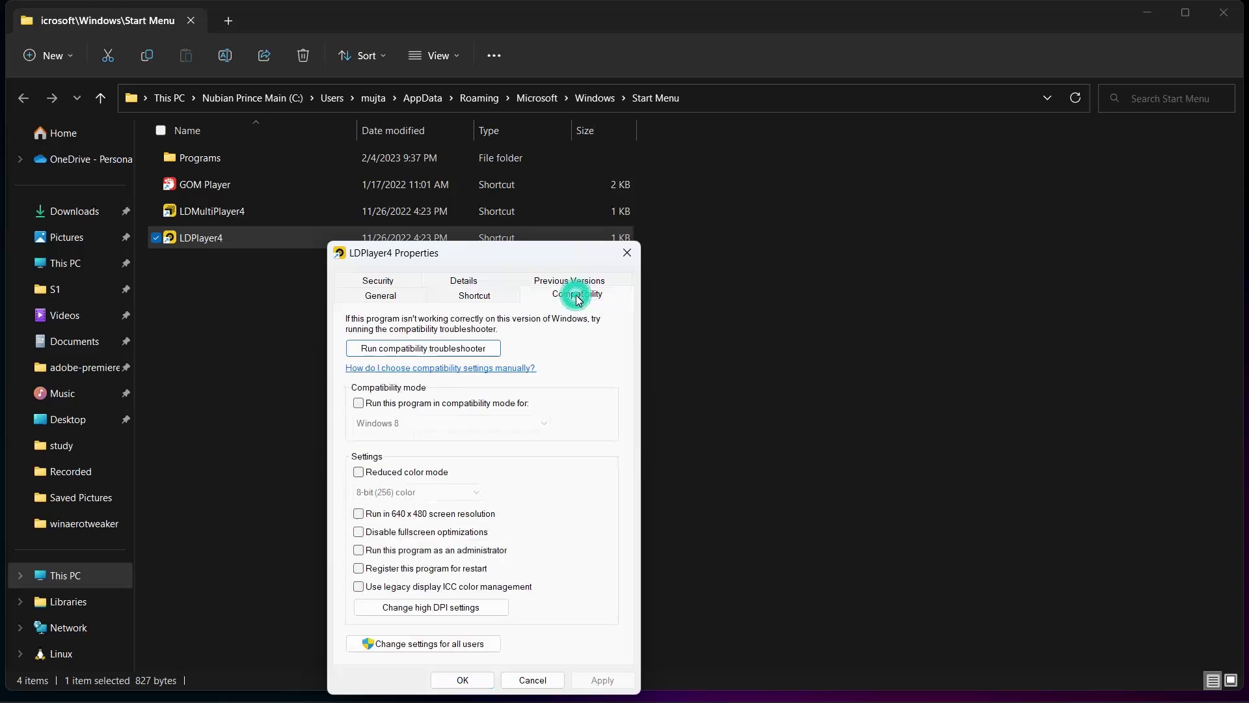
click(359, 404)
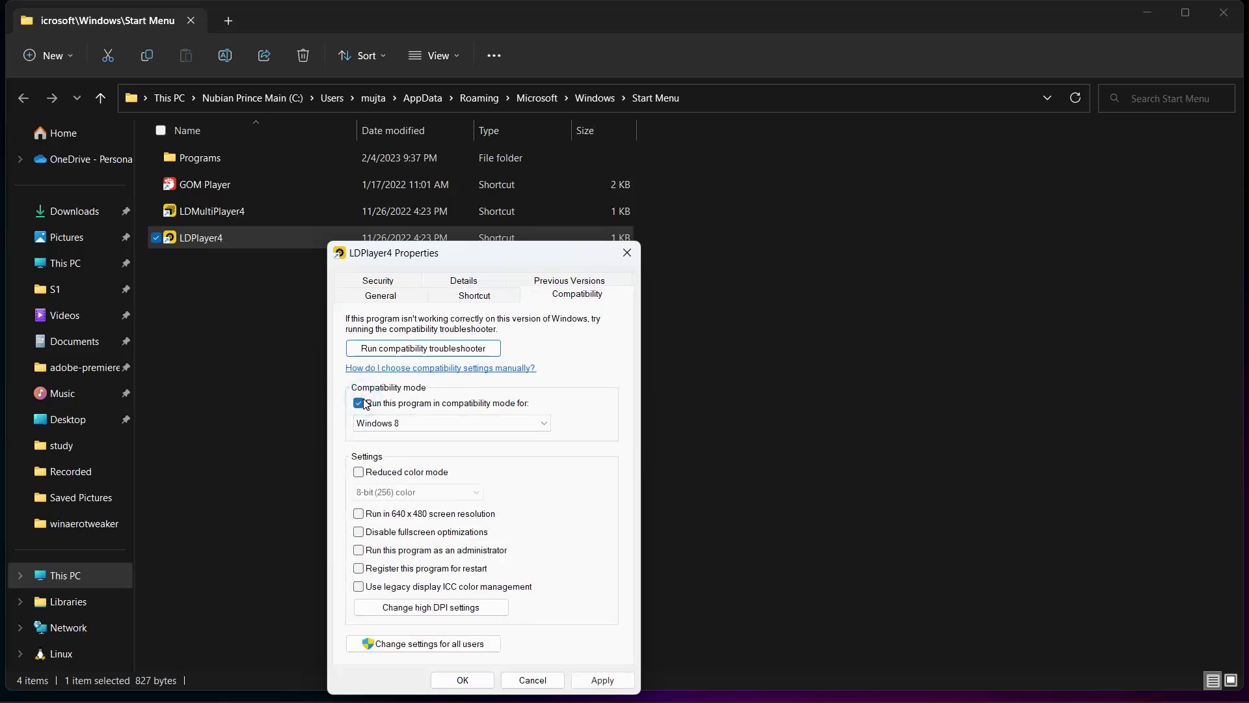
click(603, 680)
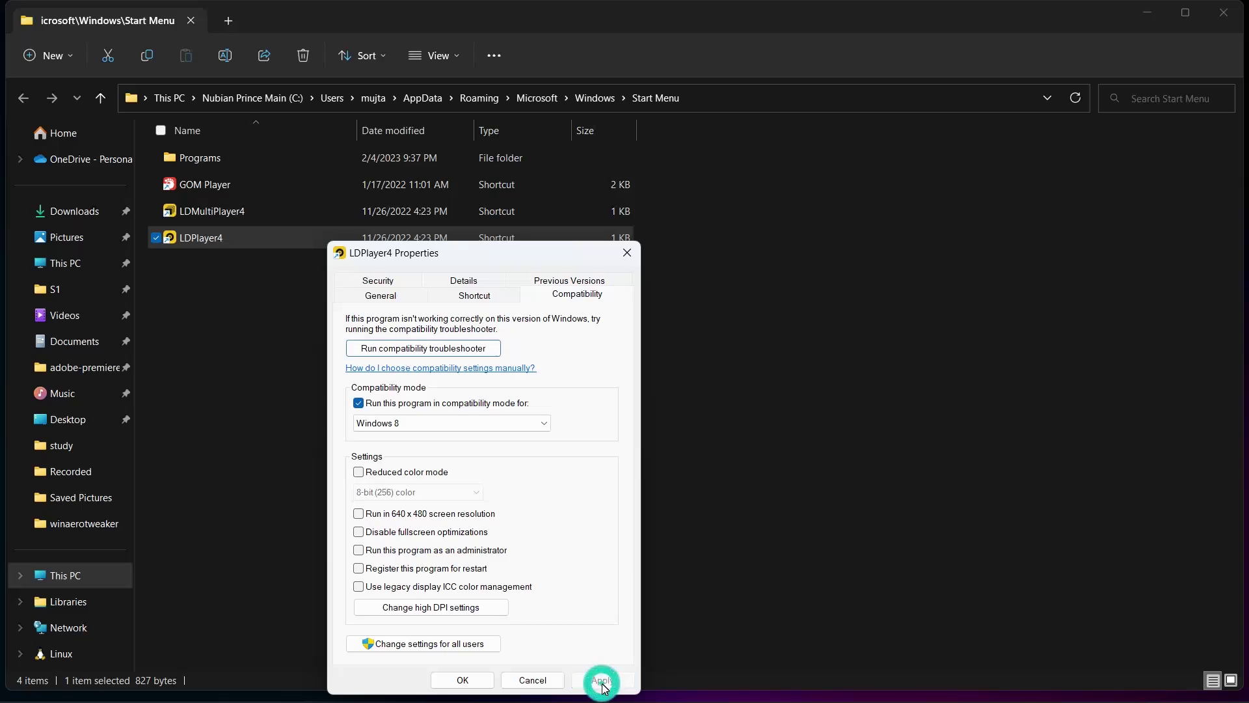
click(463, 680)
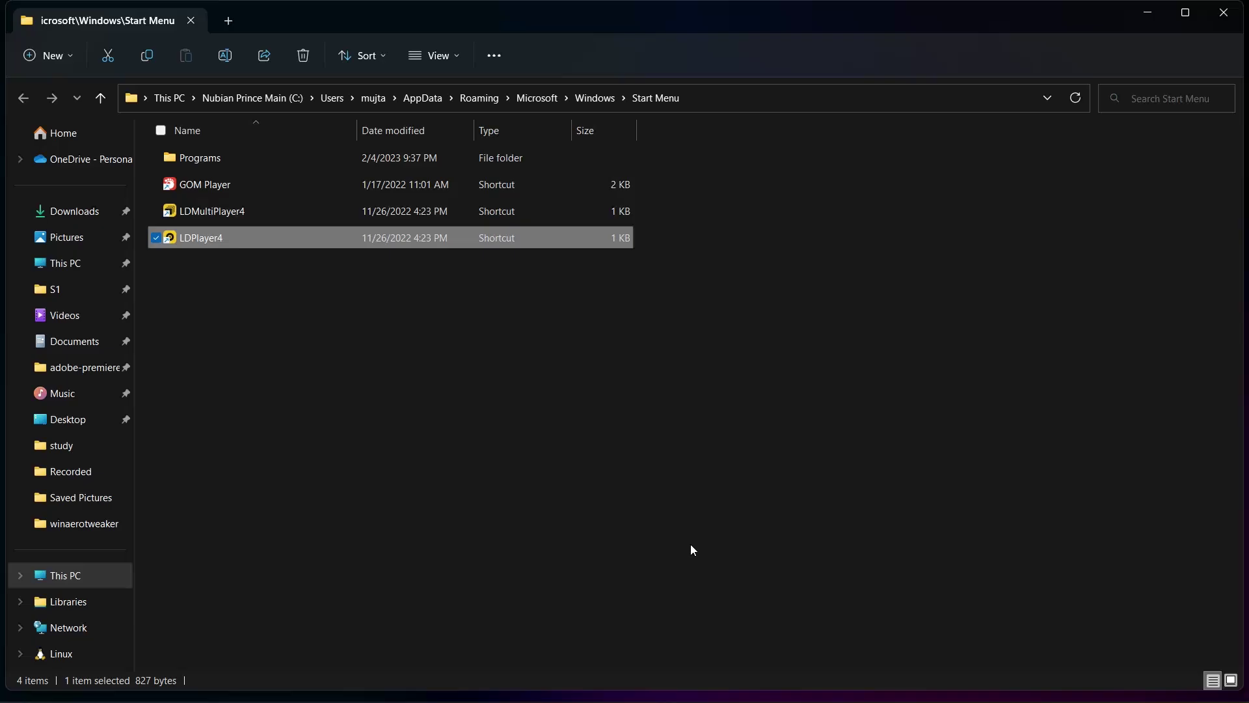
key(super)
click(1028, 684)
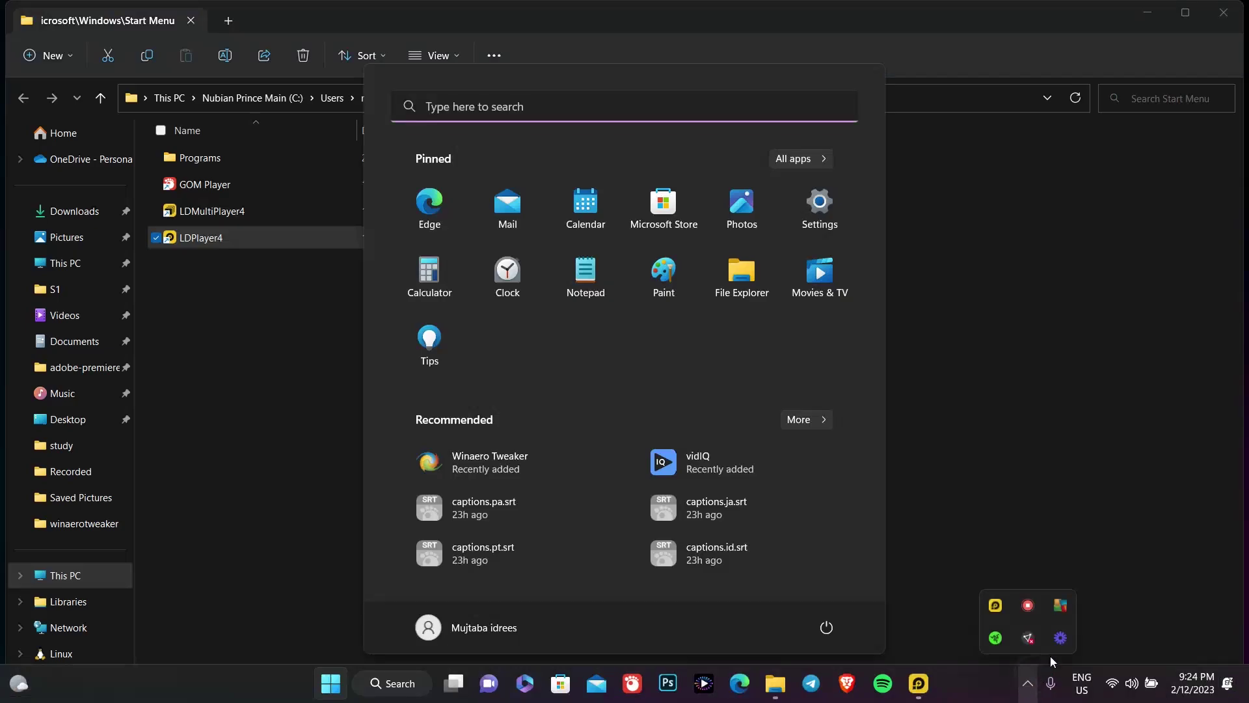
click(1061, 605)
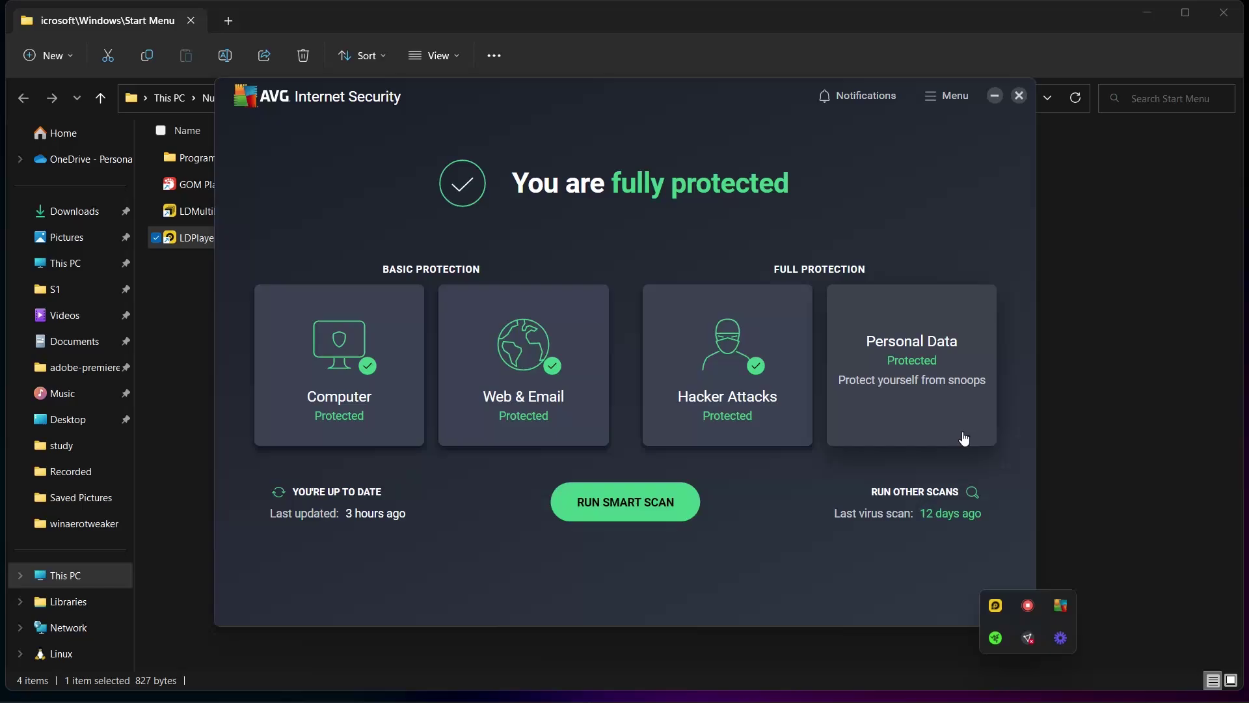
click(304, 352)
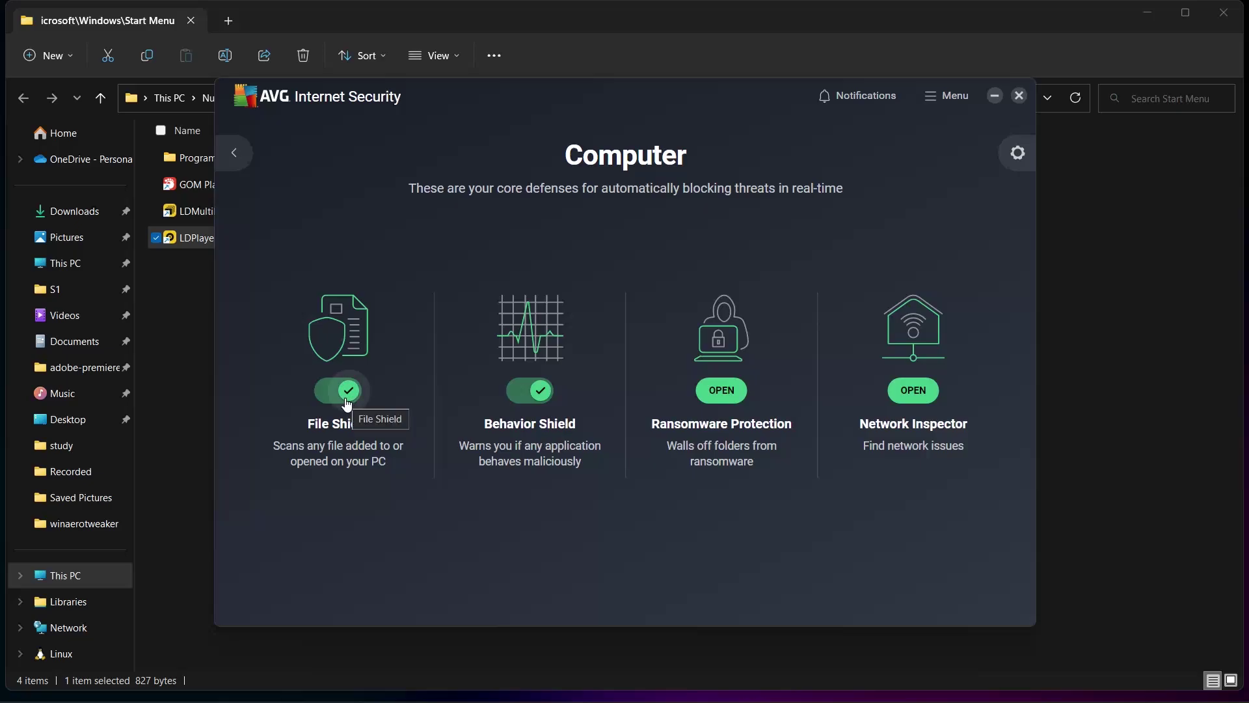
click(234, 152)
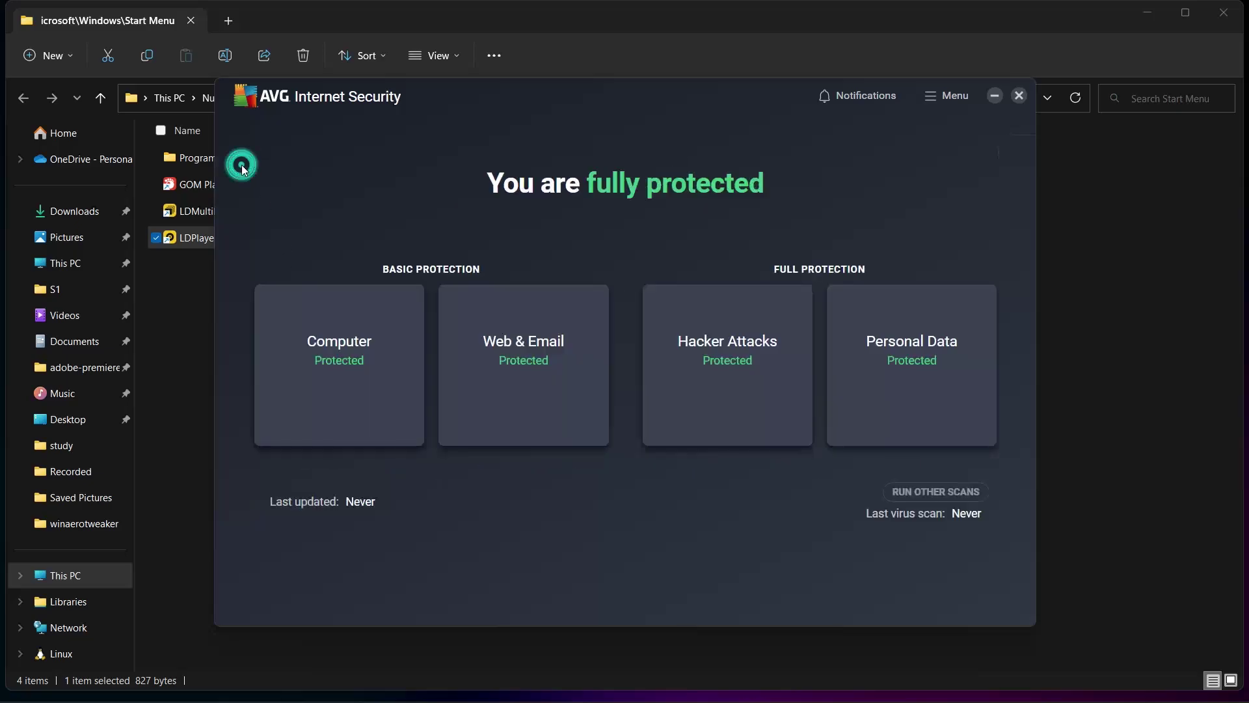
click(996, 95)
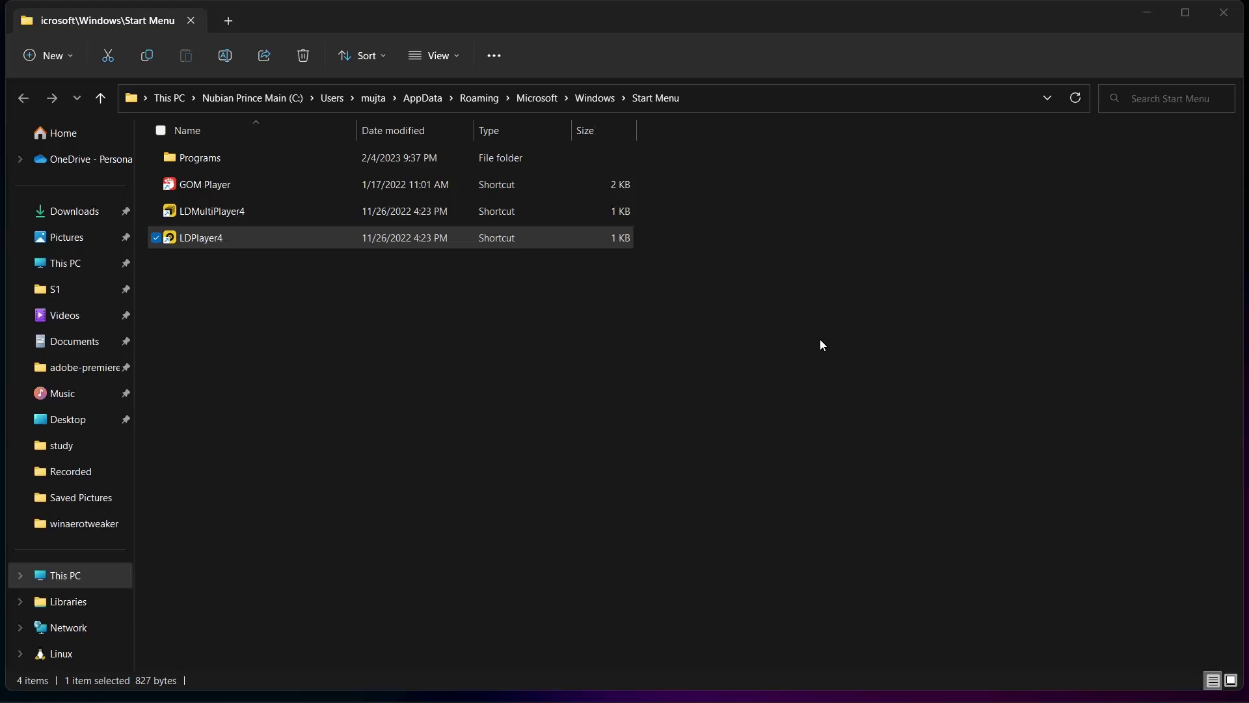
Search Start for 'control' and launch the Control Panel best match
key(super)
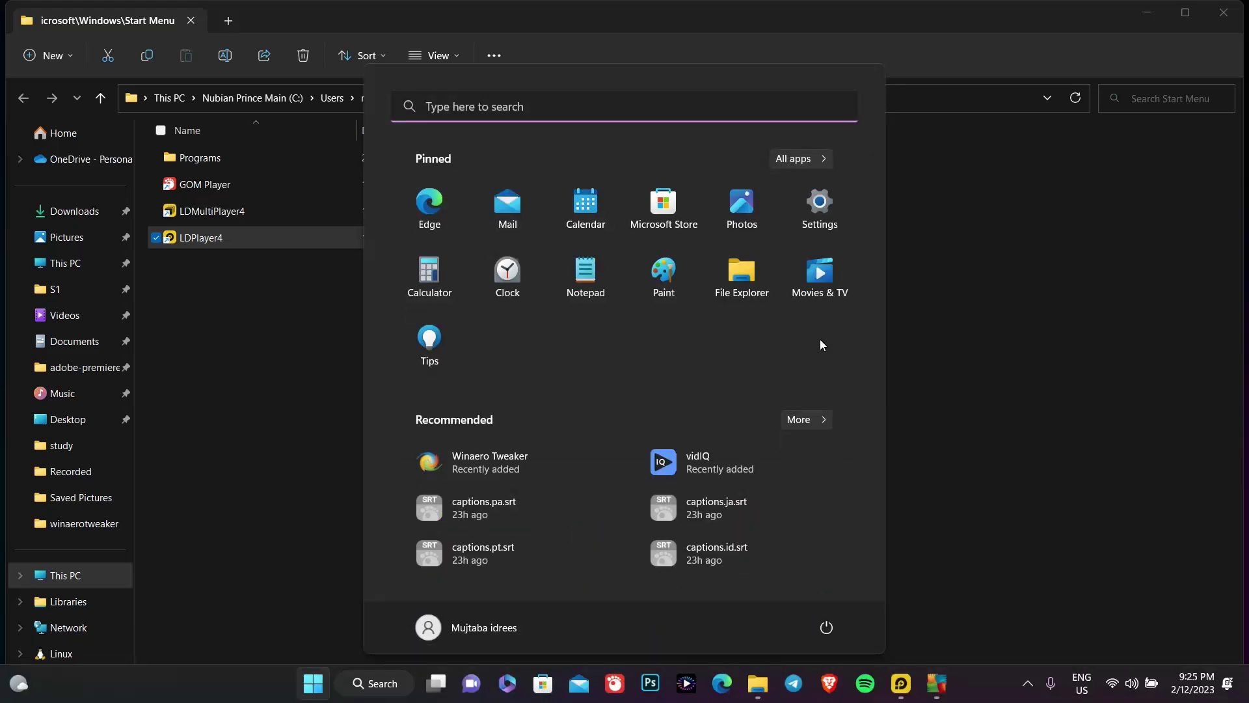
text(contr)
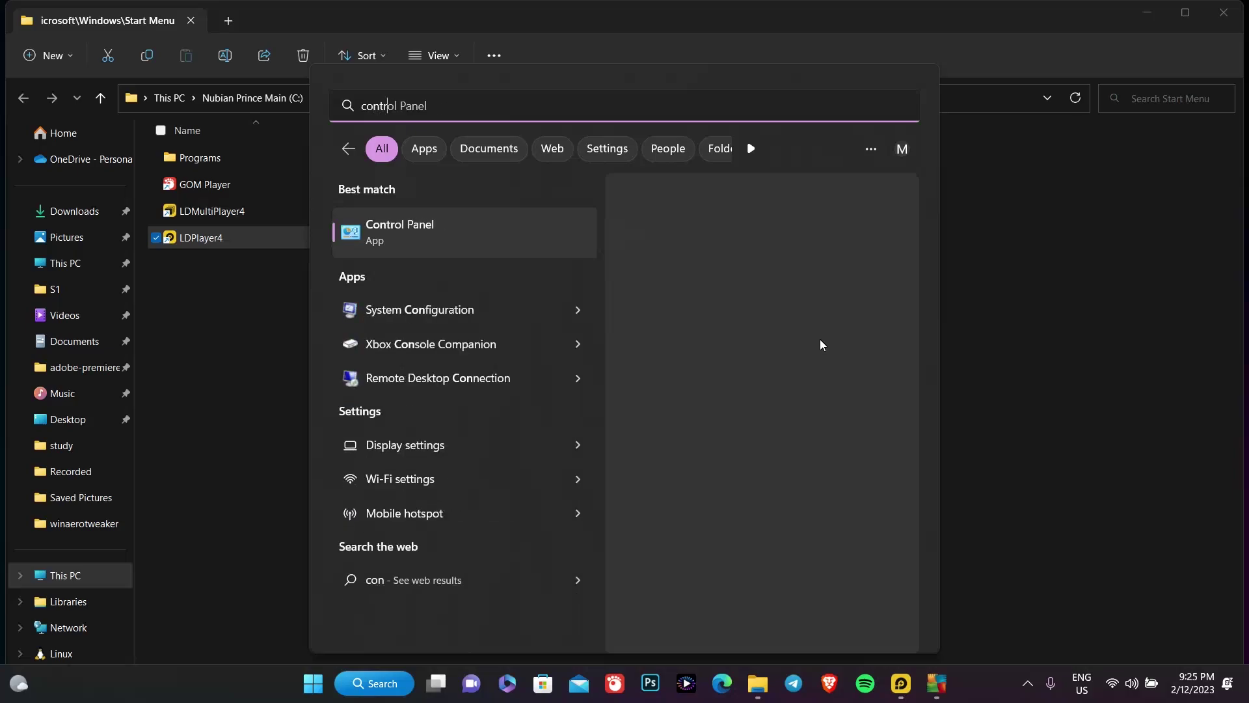
click(505, 226)
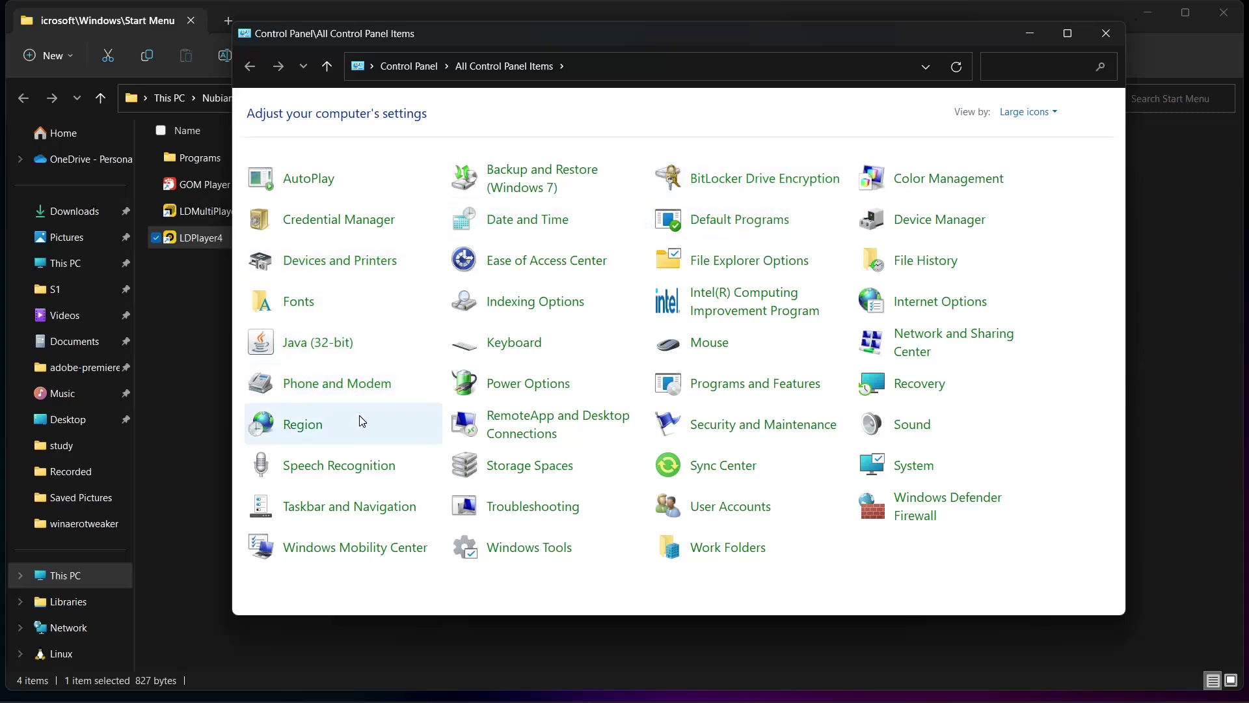
Select the LDPlayer entry in Programs and Features
click(712, 387)
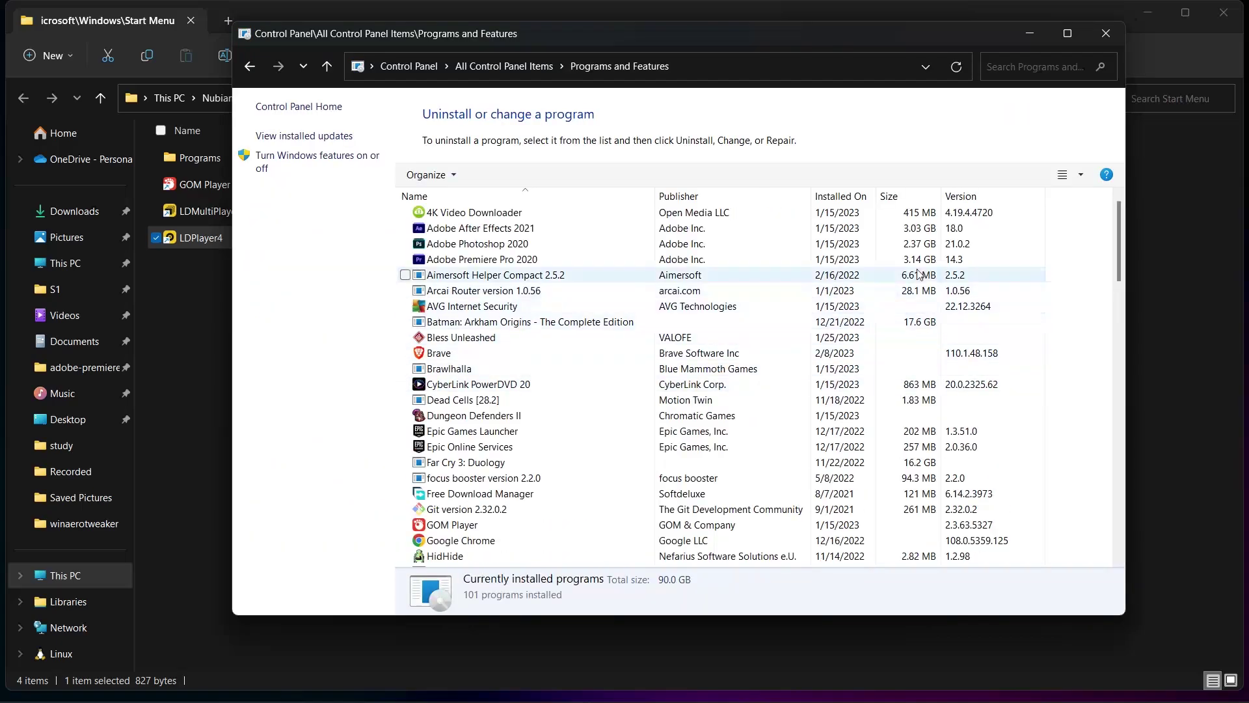
mouse_move(1120, 235)
mouse_down()
mouse_move(1114, 536)
mouse_move(1119, 283)
mouse_up()
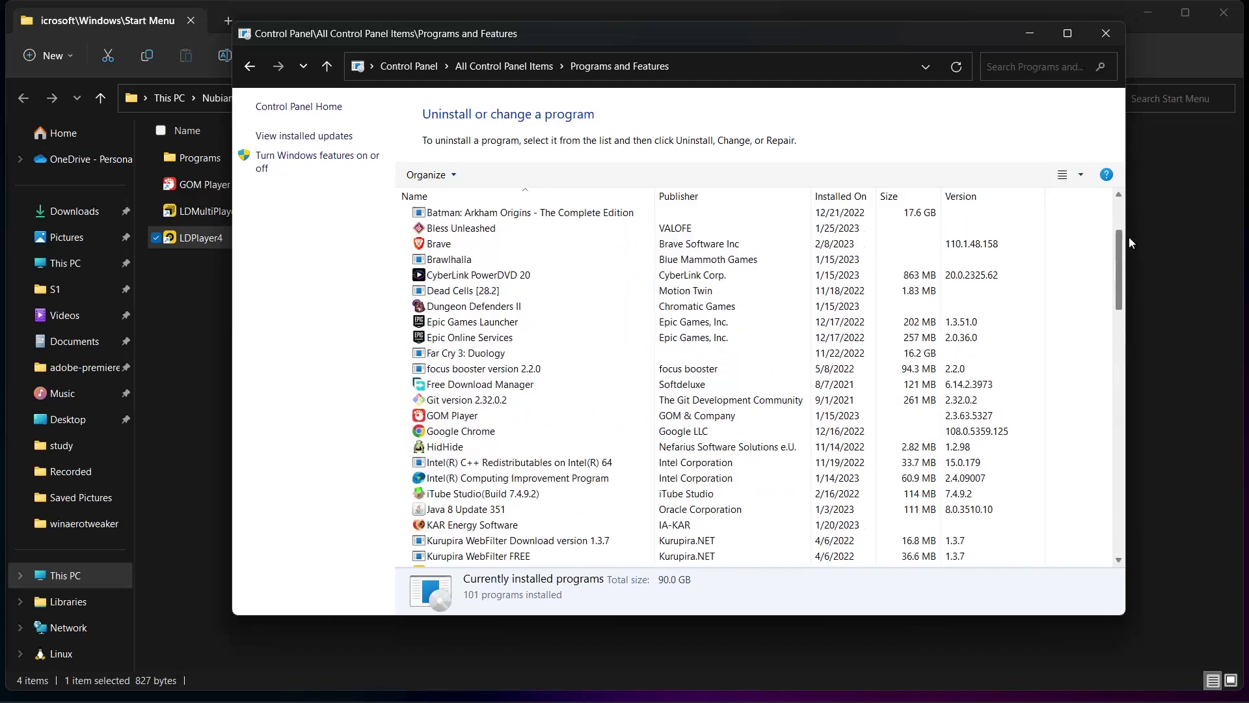
click(628, 343)
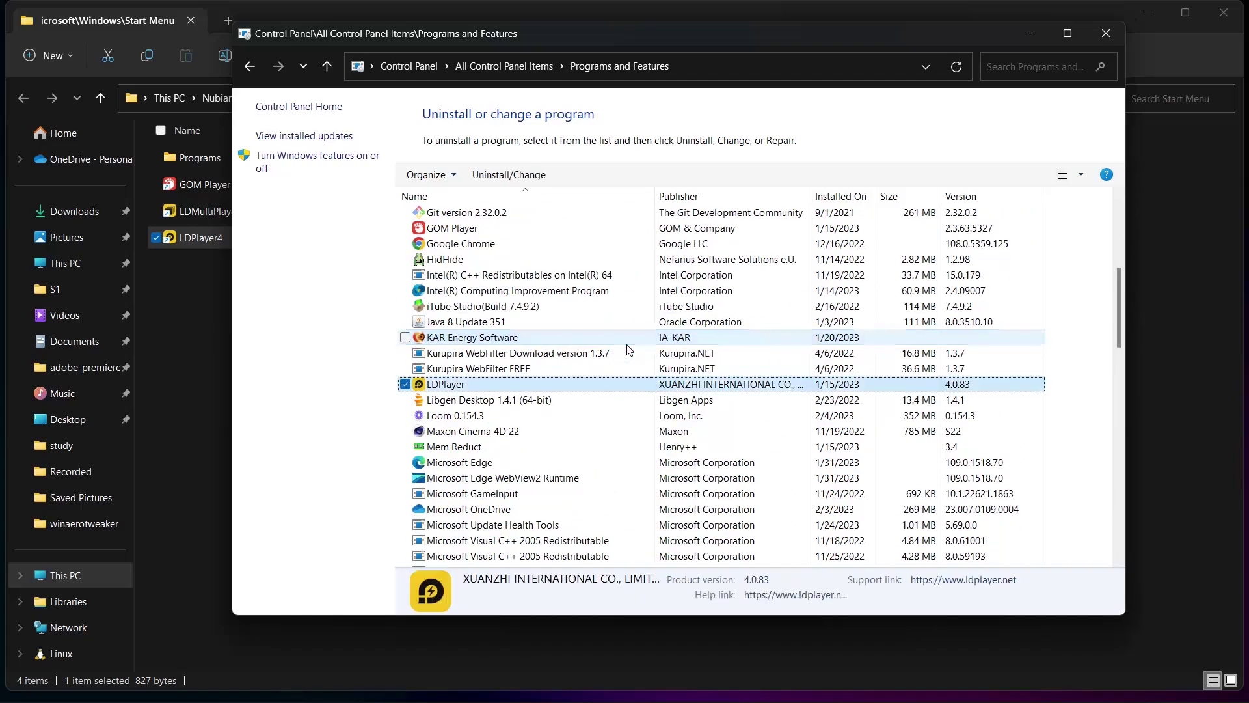
key(l)
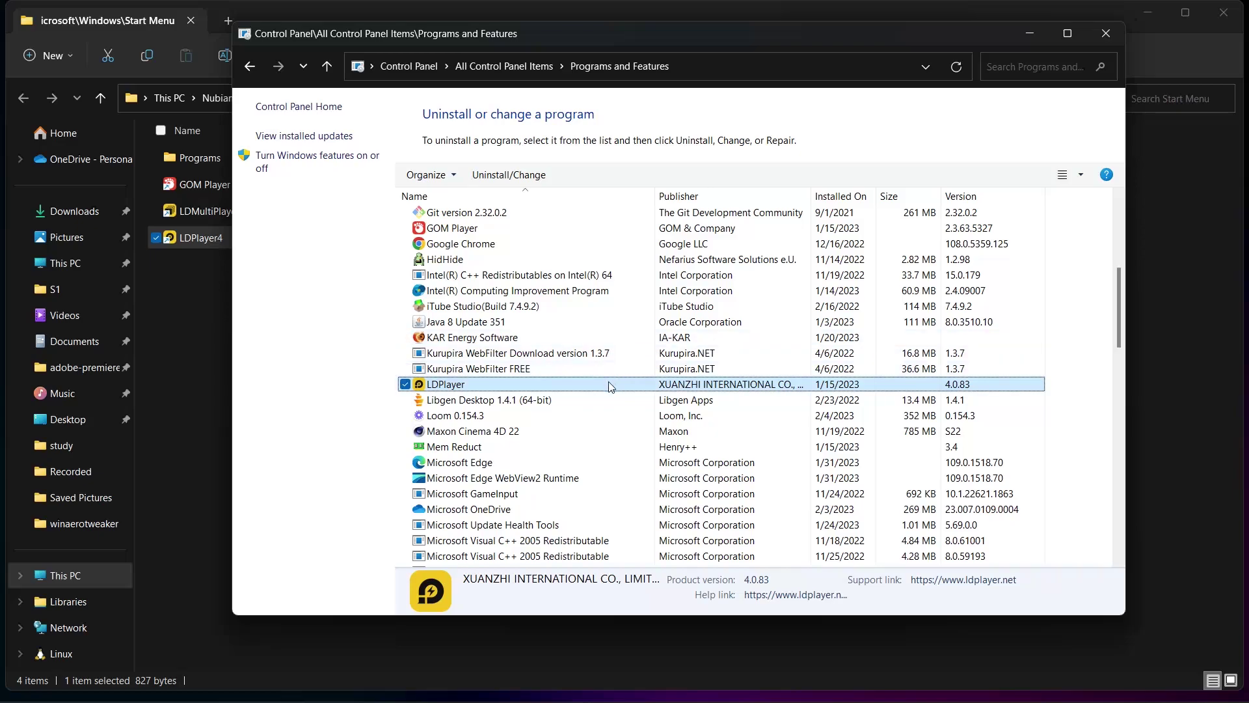
Start LDPlayer's Uninstall/Change, cancel it, and close the programs list
right_click(537, 390)
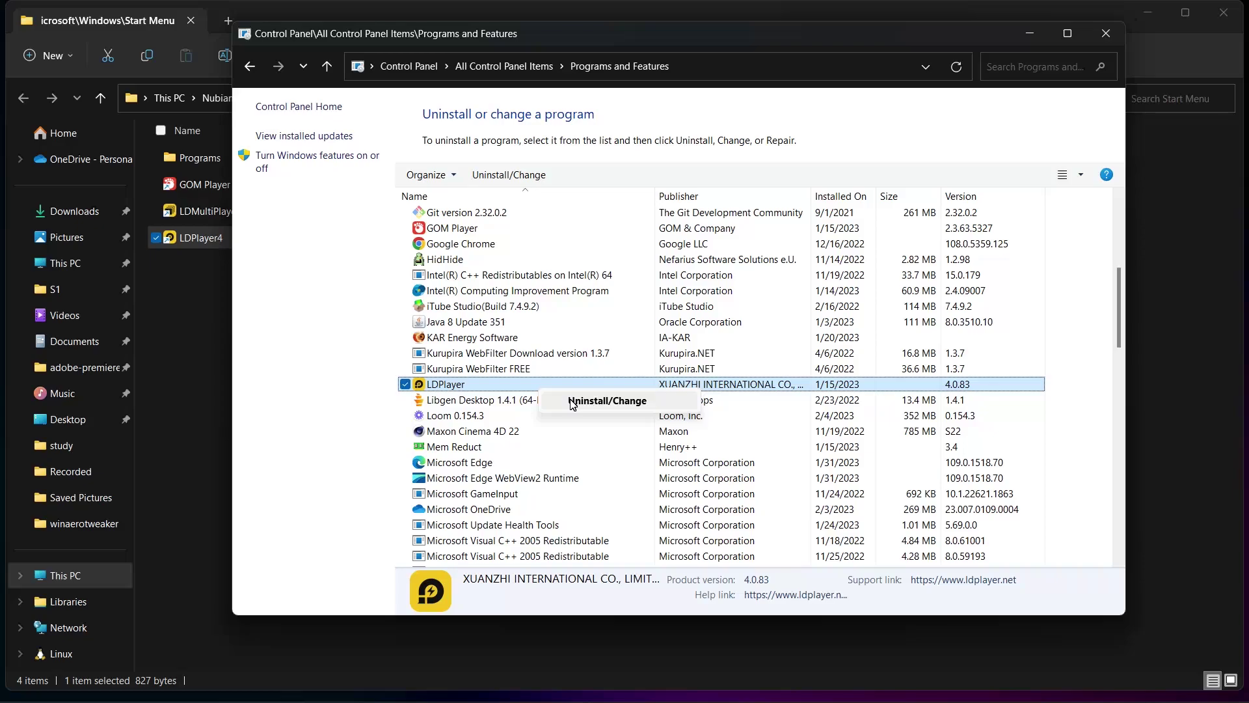
click(591, 402)
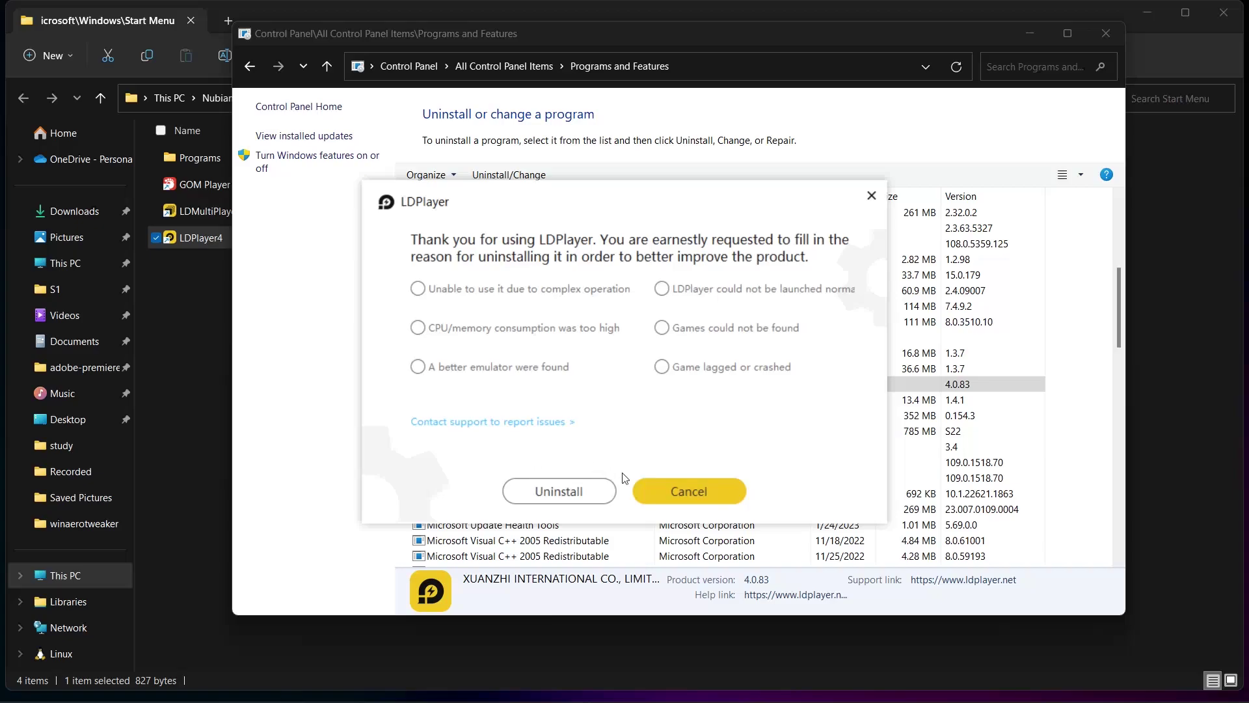
click(714, 487)
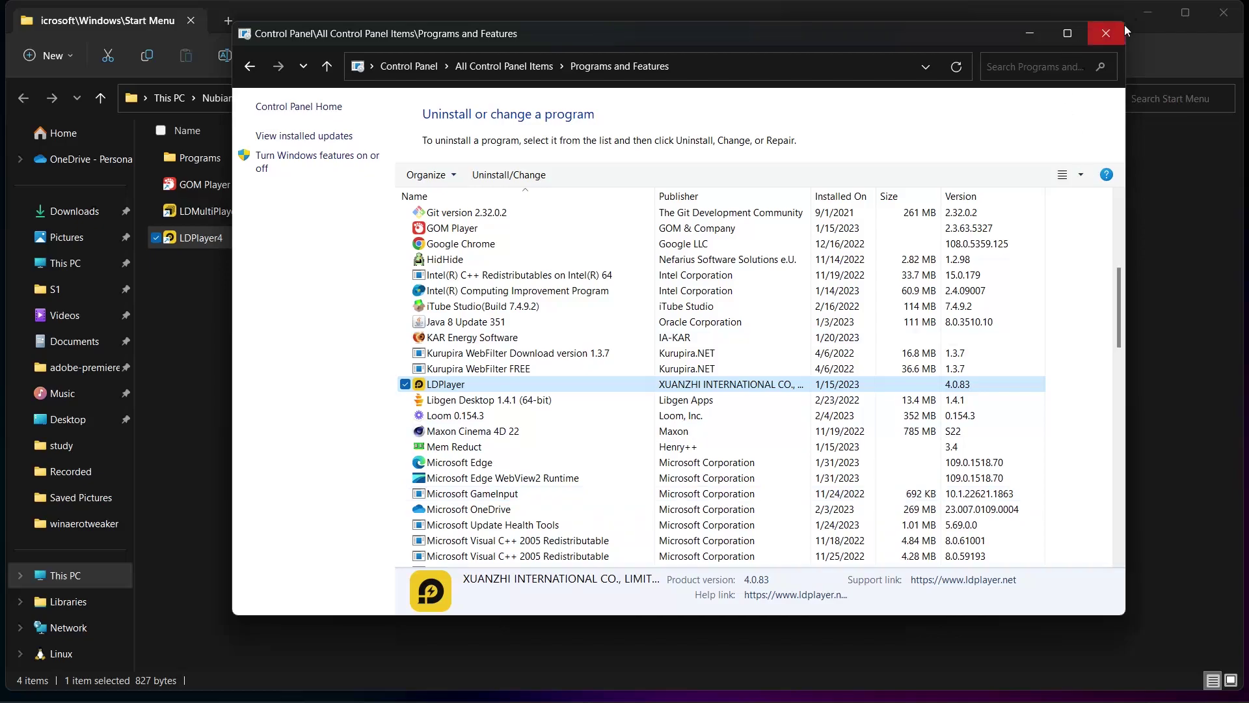
click(1106, 34)
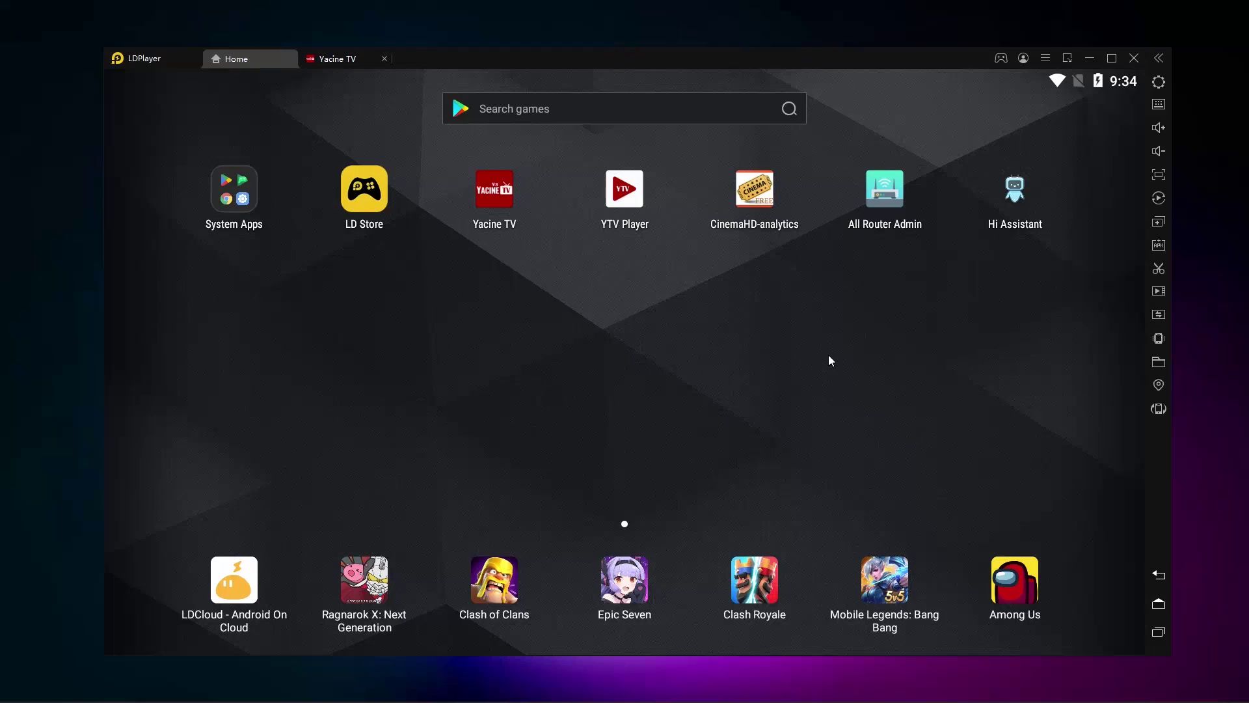
Clear LDPlayer's disk cache under Advanced settings, confirm, and restart the emulator
click(1160, 83)
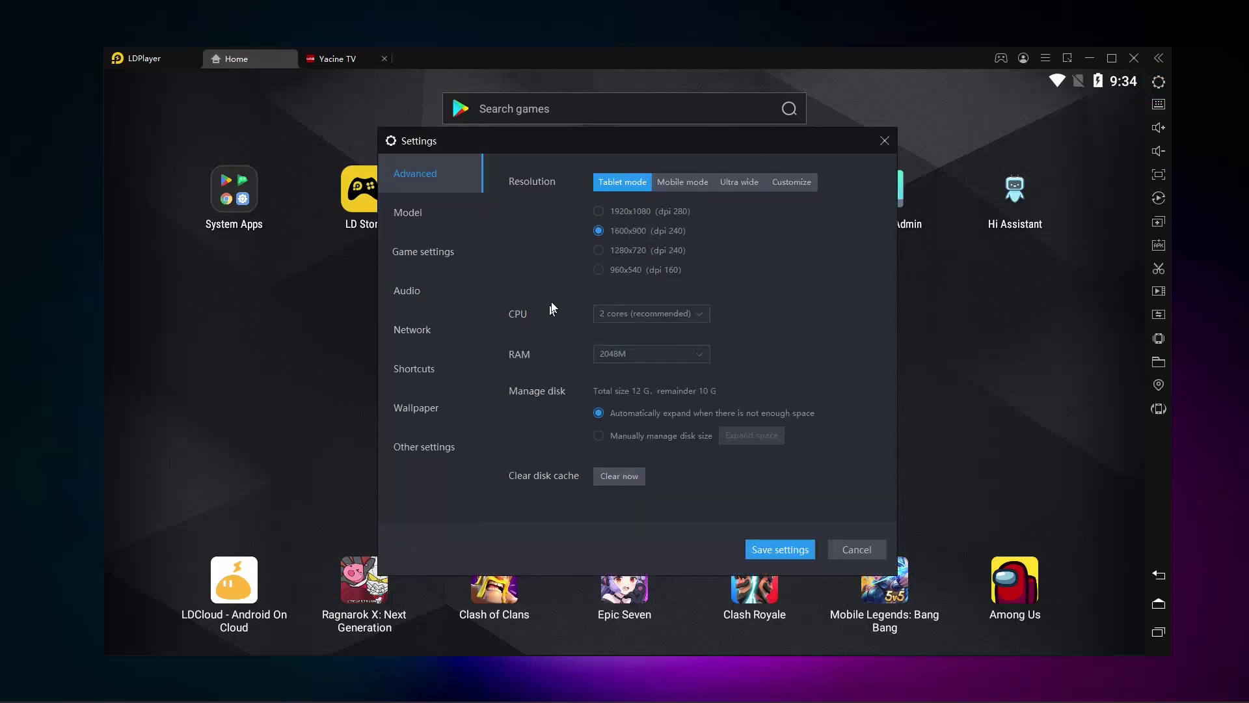
click(617, 478)
click(598, 423)
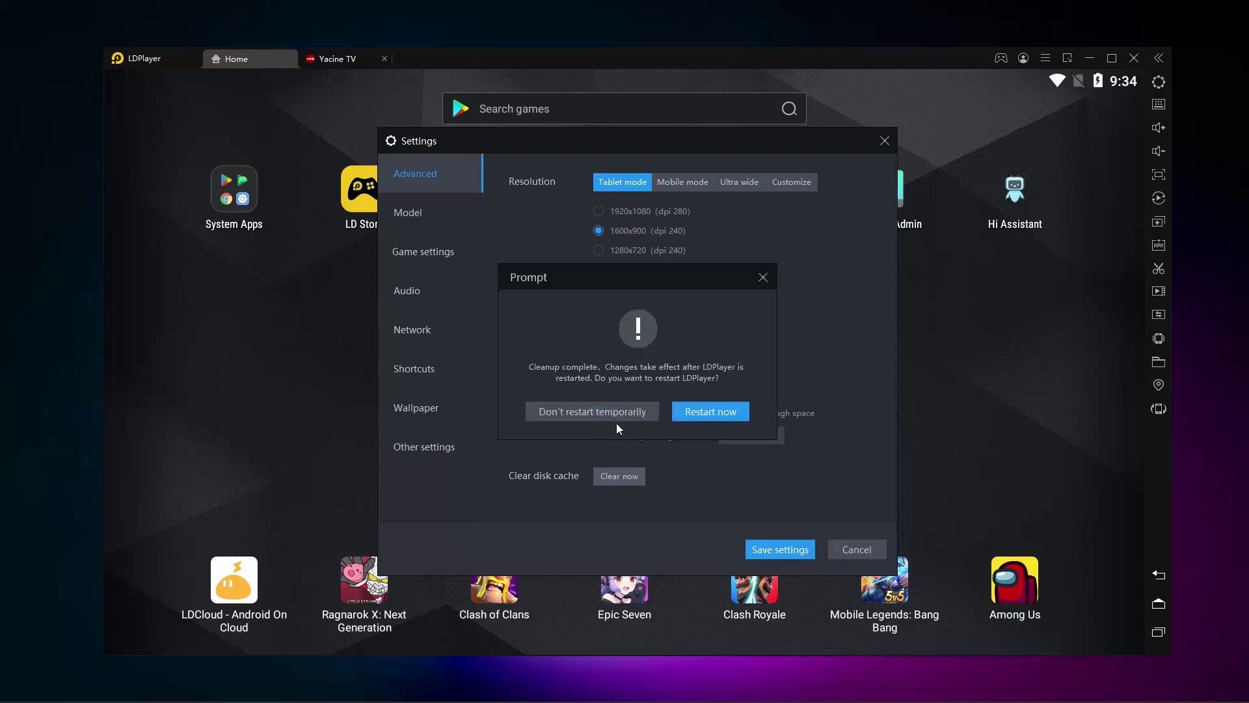
click(710, 410)
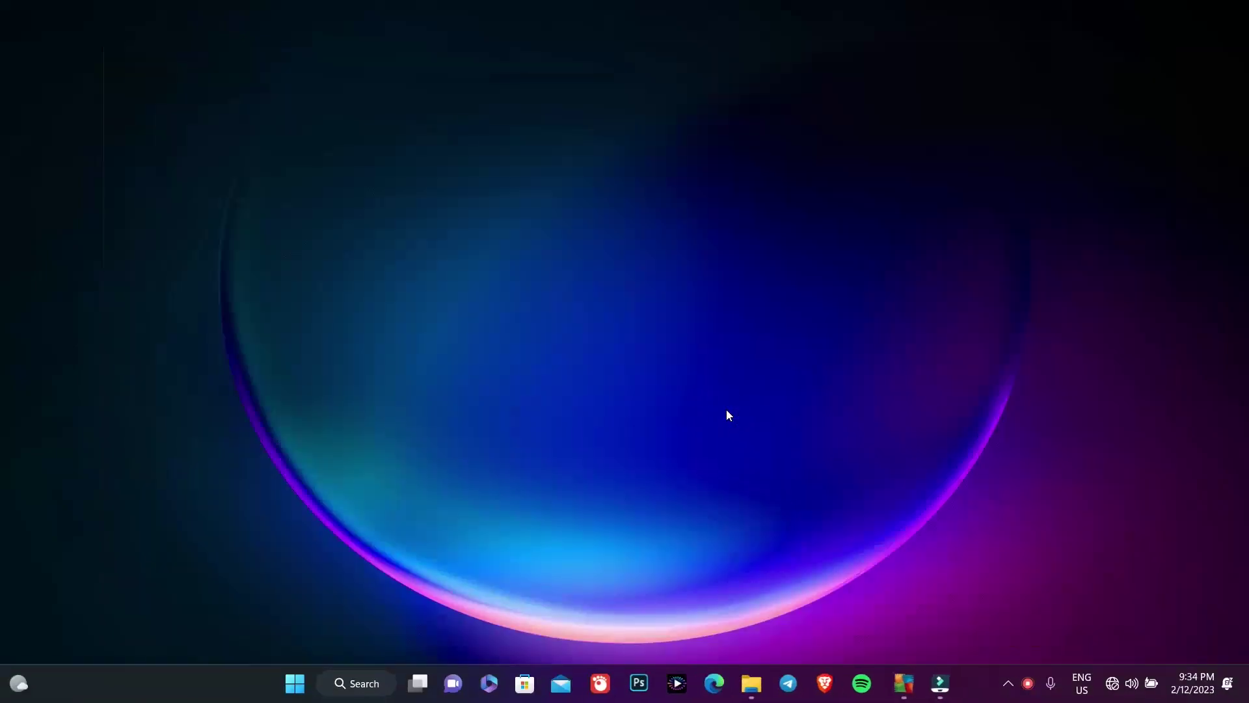